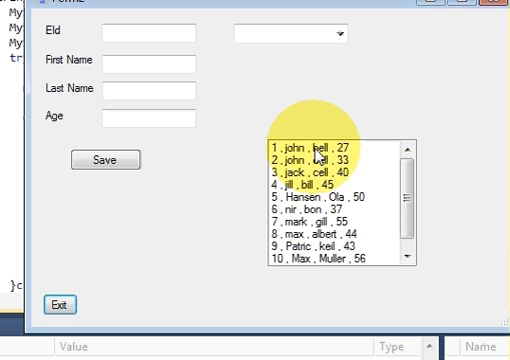
- Select several employee records in the list box and tab through the Last Name and Age boxes
click(318, 150)
click(315, 162)
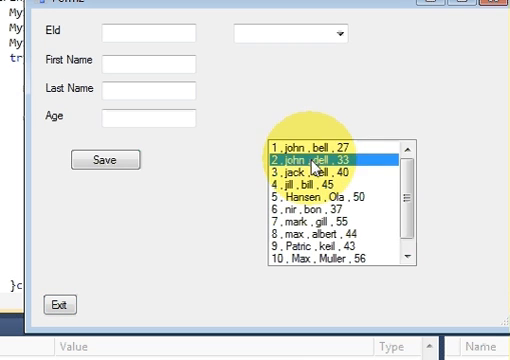
click(311, 173)
click(298, 185)
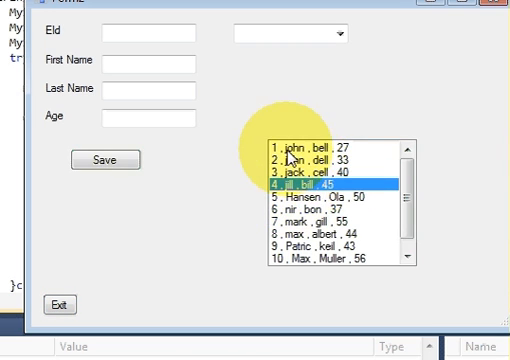
click(290, 150)
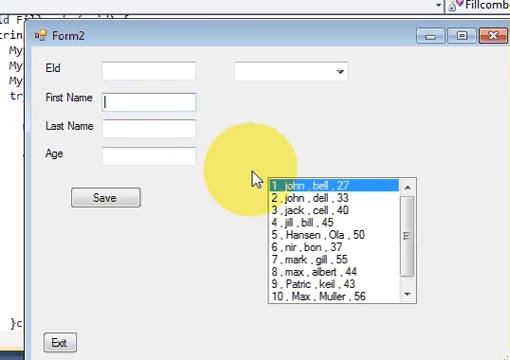
click(129, 130)
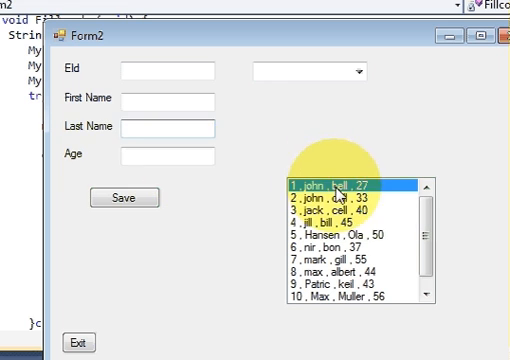
key(Tab)
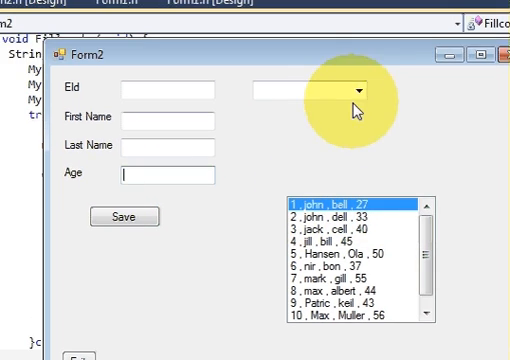
- Pick john, jack, jill, nir and Patric from the combo box so each fills the detail fields
click(358, 72)
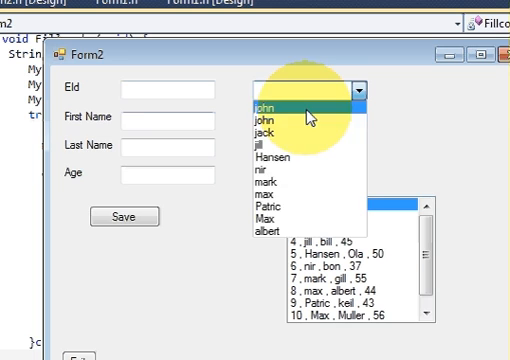
click(307, 108)
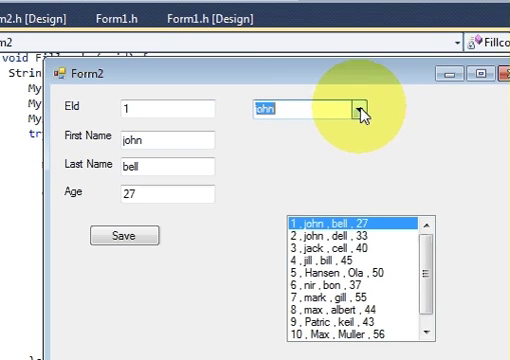
click(358, 110)
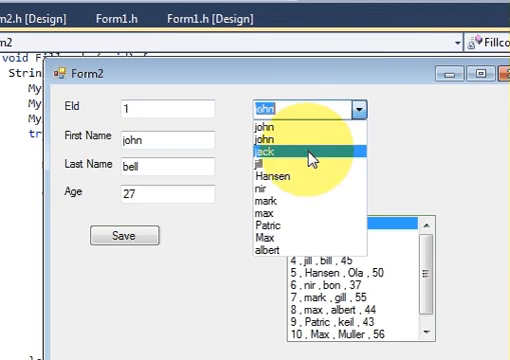
click(311, 154)
click(358, 110)
click(323, 165)
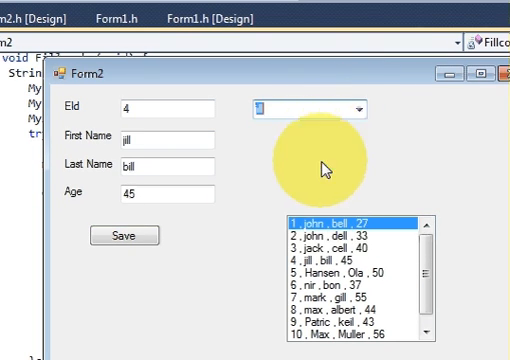
click(358, 110)
click(322, 190)
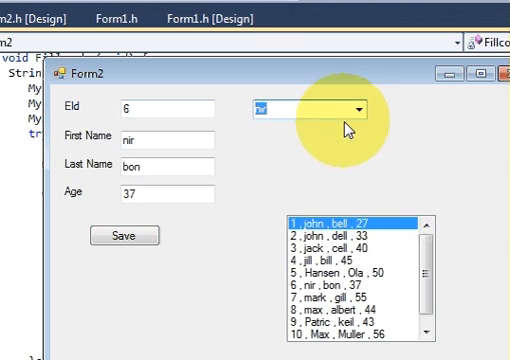
click(356, 112)
click(307, 224)
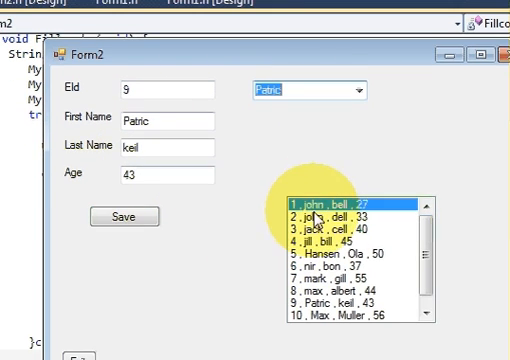
- Select a run of different records in the list box to watch the selection change
click(317, 218)
click(318, 229)
click(320, 266)
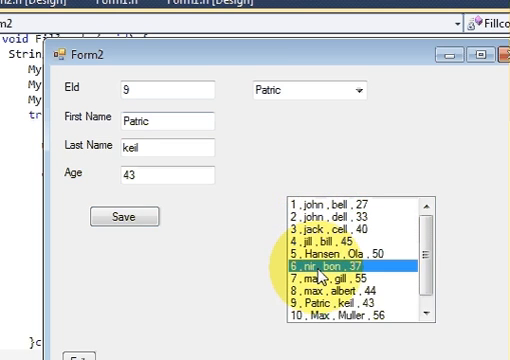
click(316, 252)
click(312, 191)
click(310, 167)
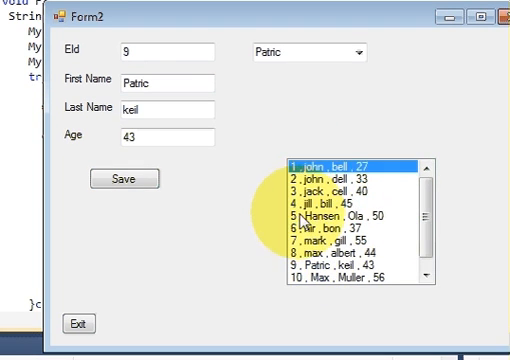
click(313, 264)
click(312, 178)
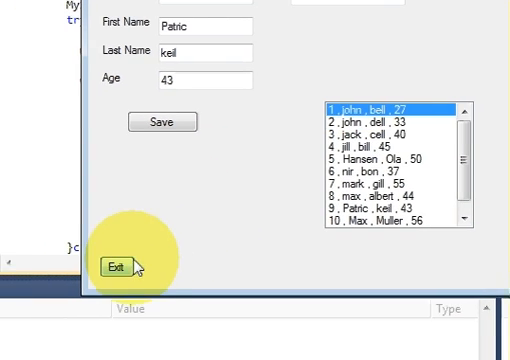
- Exit the form and generate an empty listBox1 SelectedIndexChanged handler from the designer
click(78, 286)
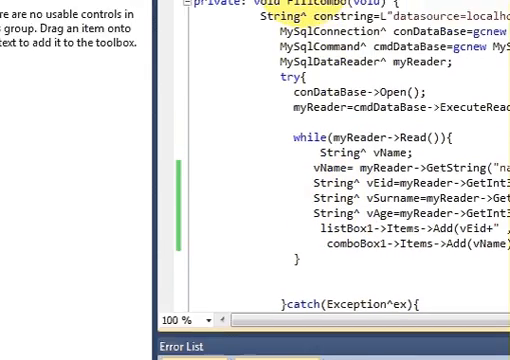
click(294, 45)
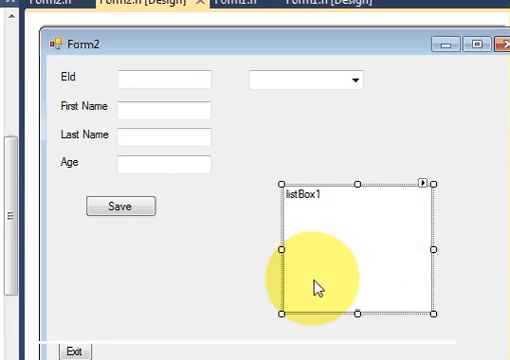
double_click(350, 240)
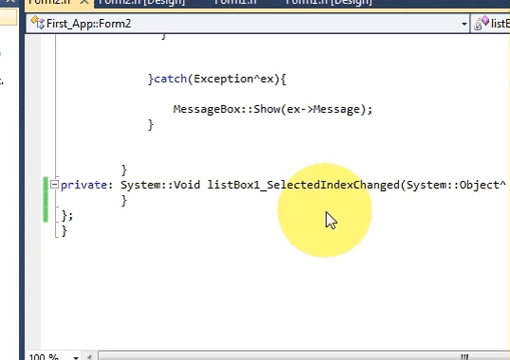
key(Return)
key(Tab)
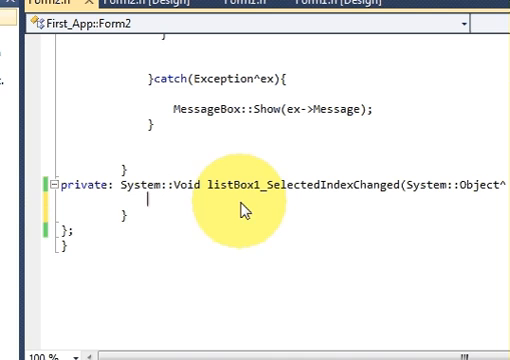
key(Return)
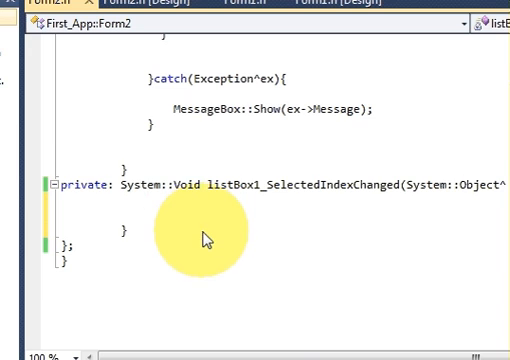
scroll(212, 254, up, 3)
scroll(212, 254, up, 1)
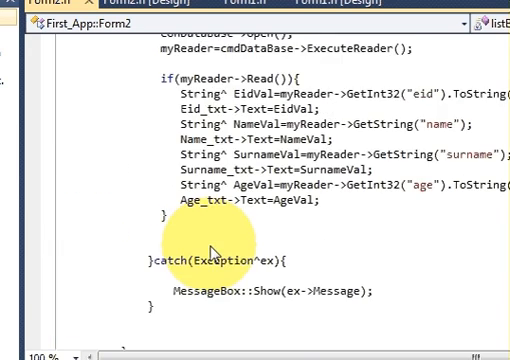
scroll(212, 254, up, 3)
scroll(212, 254, up, 1)
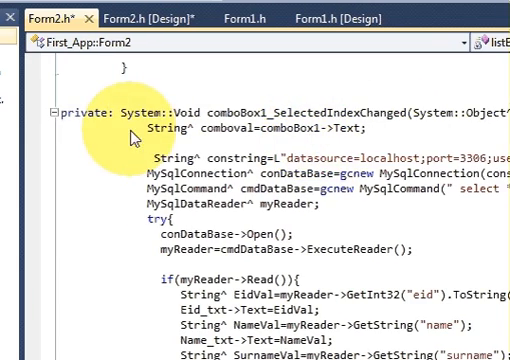
- Copy the comboBox1 handler's MySQL lookup code and place the caret in the empty listBox1 handler
mouse_move(148, 127)
mouse_down()
mouse_move(203, 190)
mouse_move(220, 226)
mouse_up()
scroll(220, 226, down, 1)
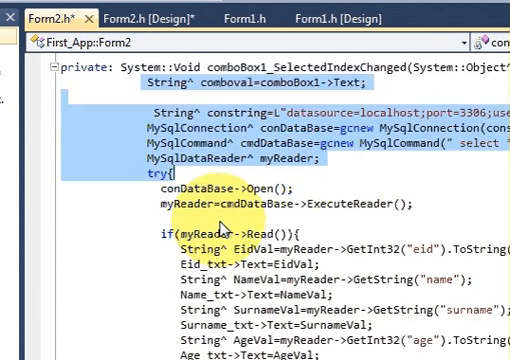
scroll(222, 228, down, 1)
scroll(200, 212, down, 1)
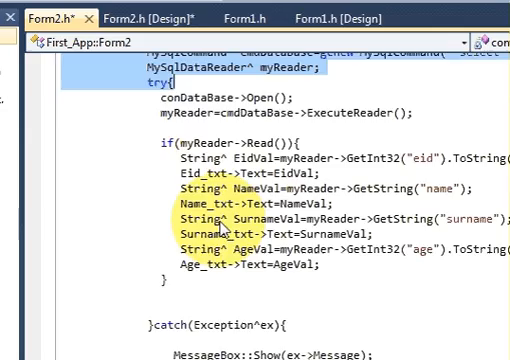
scroll(222, 235, up, 2)
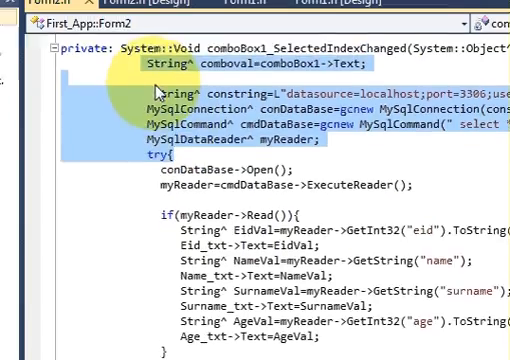
mouse_move(147, 84)
mouse_down()
mouse_move(268, 272)
mouse_move(282, 265)
mouse_up()
scroll(268, 265, down, 2)
scroll(268, 270, down, 1)
scroll(270, 272, down, 1)
scroll(280, 266, down, 1)
scroll(280, 285, up, 3)
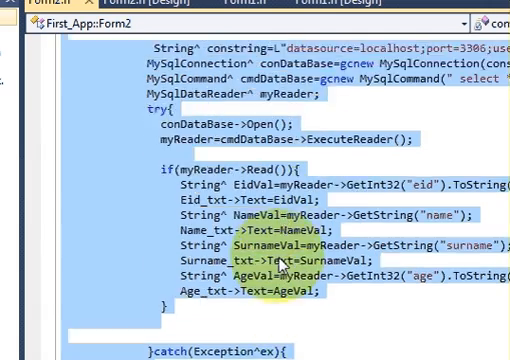
scroll(281, 264, up, 1)
scroll(281, 264, down, 2)
scroll(282, 263, down, 1)
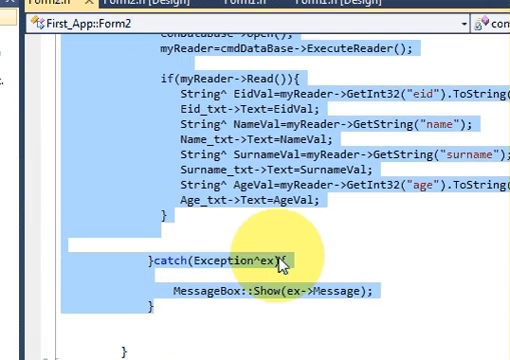
scroll(280, 264, down, 1)
scroll(265, 275, down, 2)
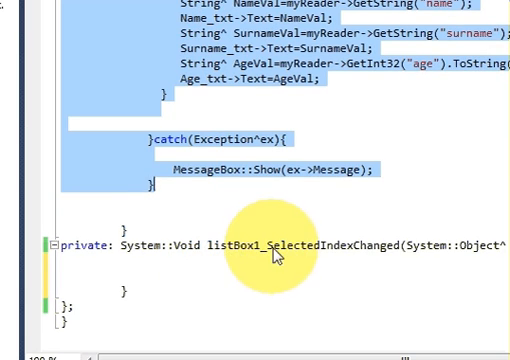
scroll(333, 241, up, 2)
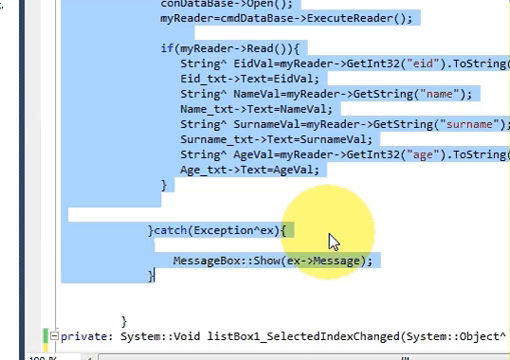
scroll(333, 241, up, 1)
scroll(327, 238, up, 1)
scroll(233, 80, up, 2)
scroll(134, 110, up, 1)
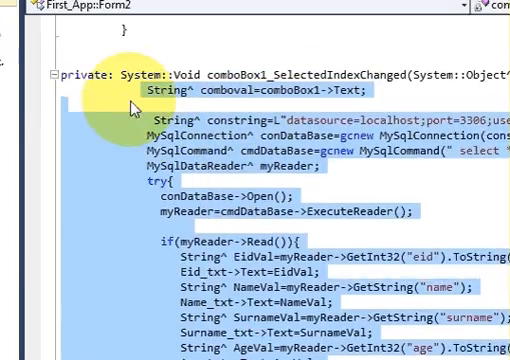
click(130, 115)
mouse_move(140, 118)
mouse_down()
mouse_move(264, 269)
mouse_move(265, 265)
mouse_move(273, 285)
mouse_move(270, 264)
mouse_up()
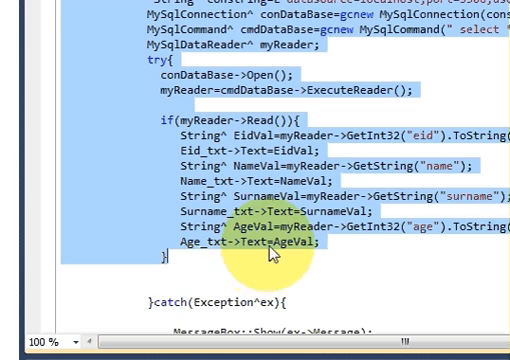
mouse_move(270, 255)
mouse_down()
mouse_move(265, 233)
mouse_move(142, 80)
mouse_move(172, 137)
mouse_move(242, 217)
mouse_move(262, 268)
mouse_move(268, 259)
mouse_up()
scroll(263, 268, down, 2)
scroll(266, 259, down, 1)
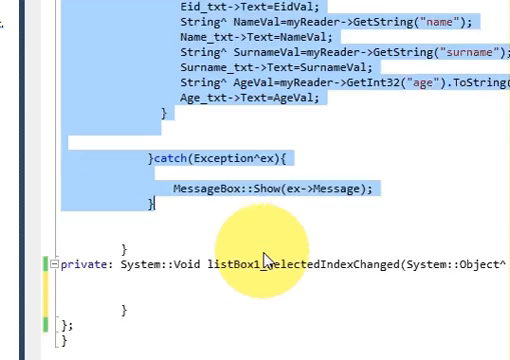
scroll(262, 255, down, 1)
click(240, 238)
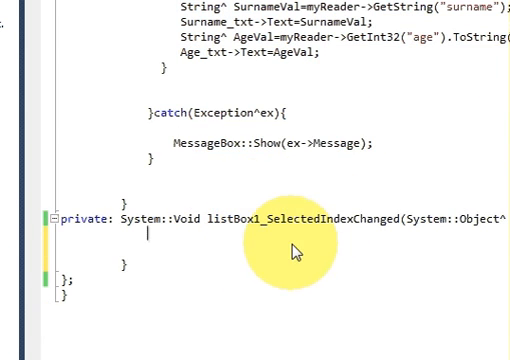
scroll(313, 234, up, 5)
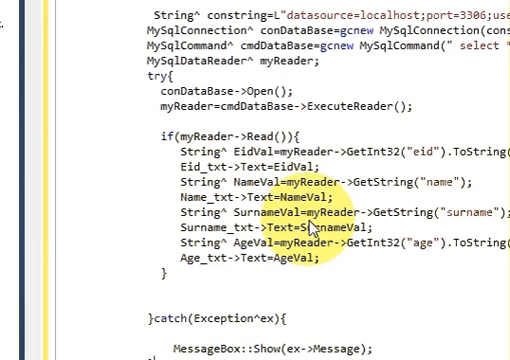
scroll(312, 228, up, 2)
scroll(313, 228, up, 1)
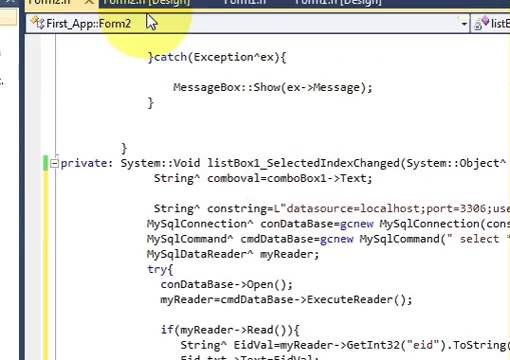
click(150, 88)
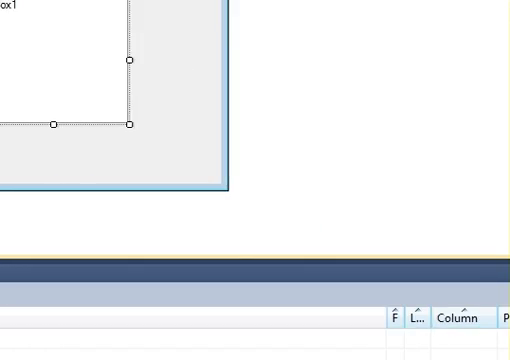
click(456, 247)
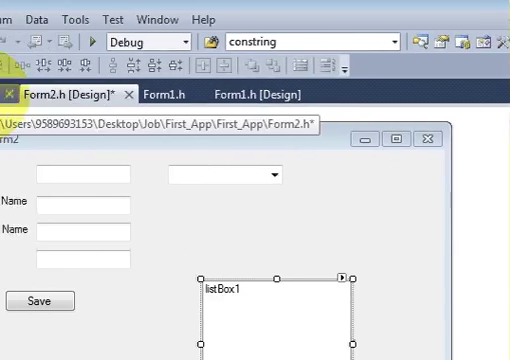
click(30, 93)
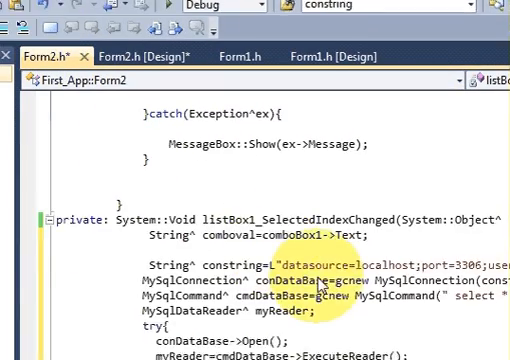
scroll(328, 258, down, 1)
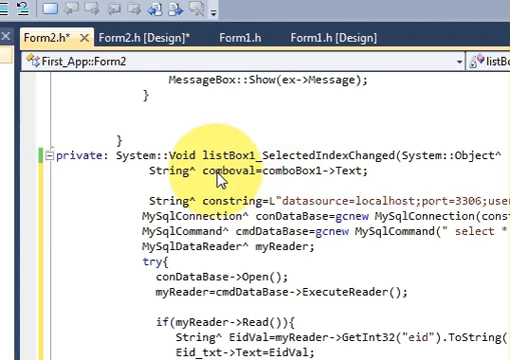
- Read the lookup value from listBox1->Text into a Listboxval variable instead of comboval
drag(148, 171, 381, 178)
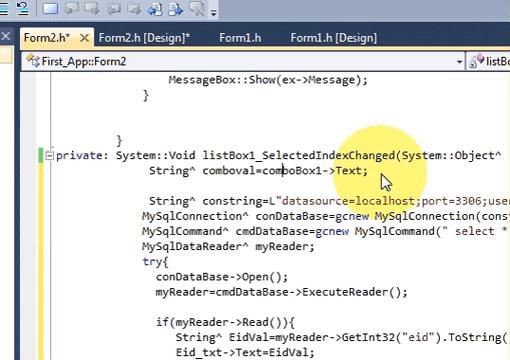
drag(364, 174, 265, 172)
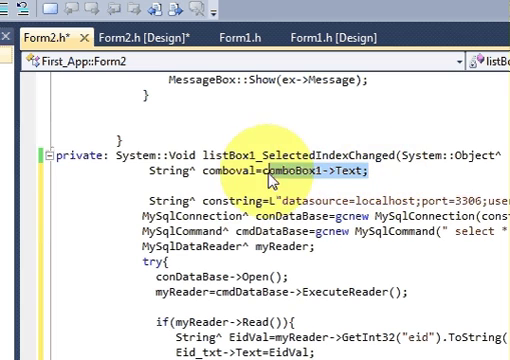
click(187, 177)
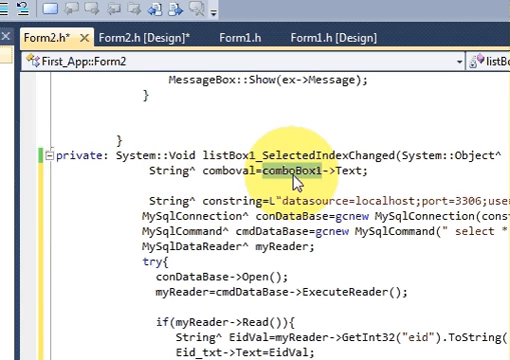
click(293, 177)
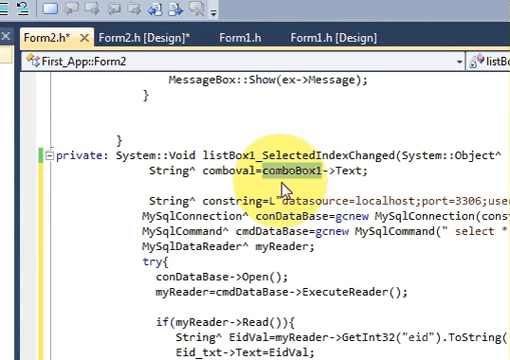
text(listBox1)
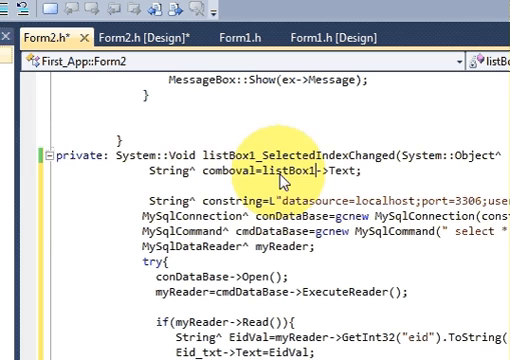
double_click(208, 178)
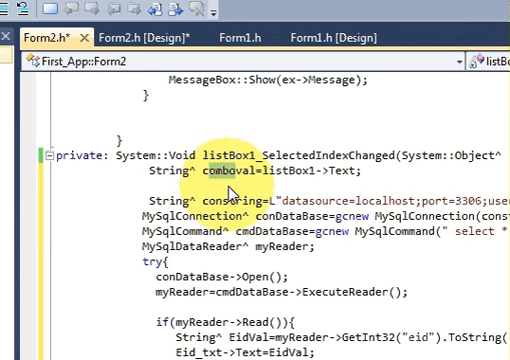
key(BackSpace)
key(BackSpace)
key(BackSpace)
key(BackSpace)
text(Li)
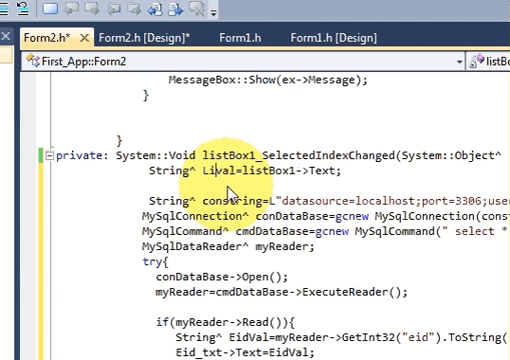
text(st)
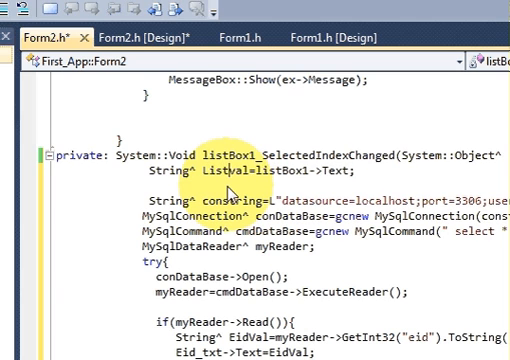
text(box)
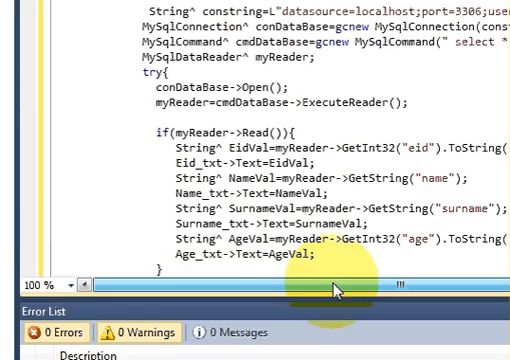
drag(332, 338, 368, 116)
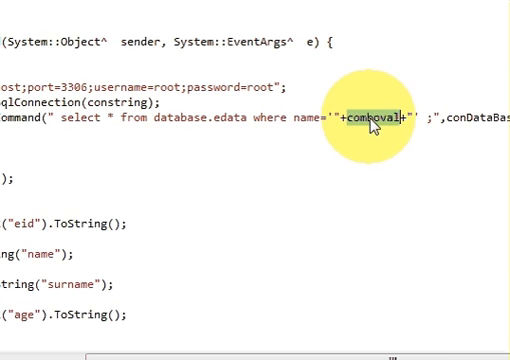
text(Listboxval=listBox1->Text;)
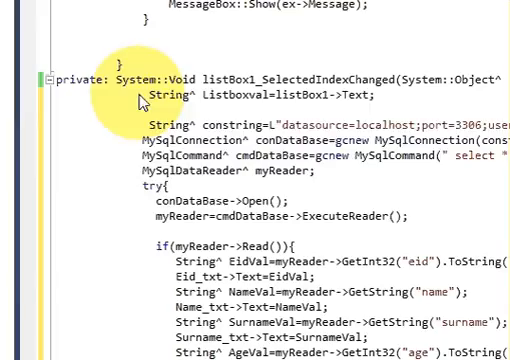
- Review the finished listBox1 handler code after the rename
mouse_move(147, 95)
mouse_down()
mouse_move(160, 127)
mouse_move(260, 289)
mouse_up()
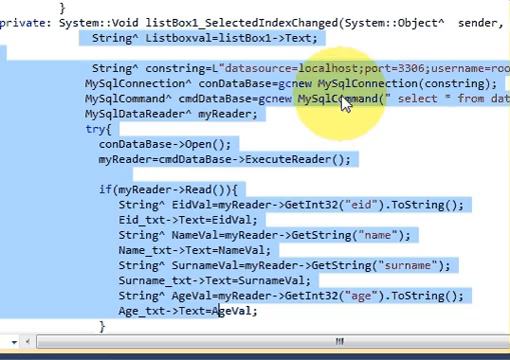
click(341, 101)
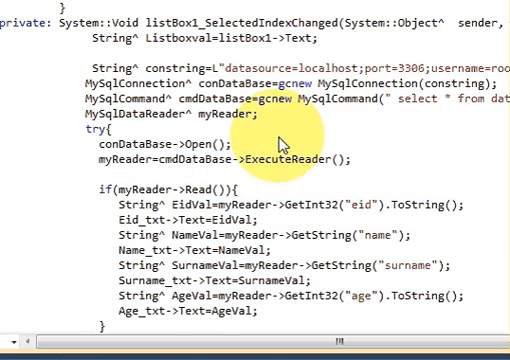
scroll(285, 133, down, 1)
scroll(285, 133, down, 1)
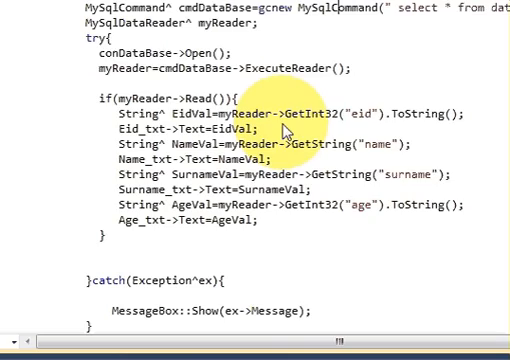
scroll(285, 133, up, 2)
scroll(287, 133, down, 1)
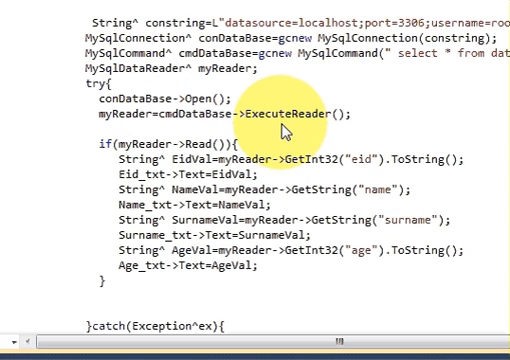
scroll(285, 133, up, 1)
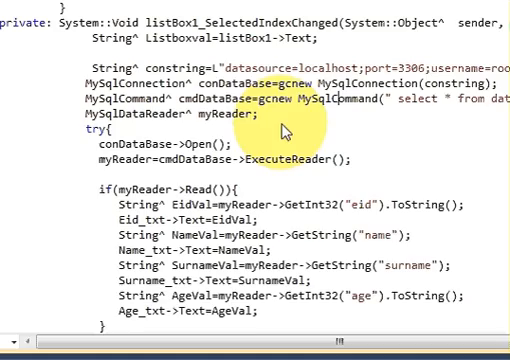
scroll(200, 112, up, 1)
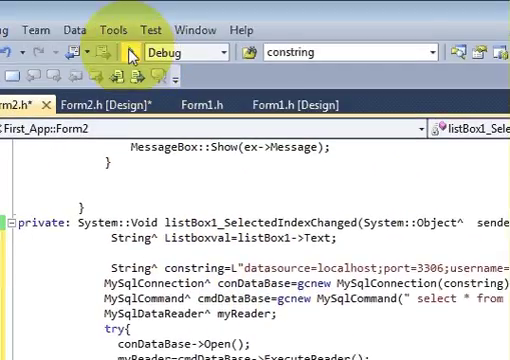
- Rebuild and run the project, log in and dismiss the login confirmation
click(129, 52)
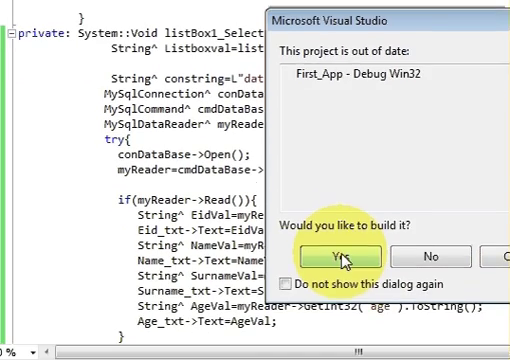
click(341, 258)
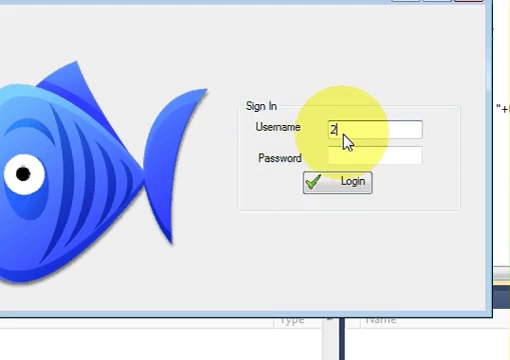
click(347, 158)
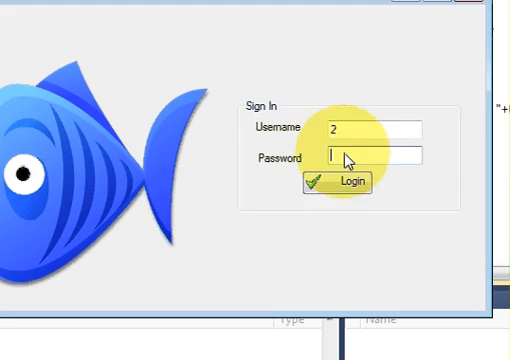
text($)
click(342, 182)
click(419, 224)
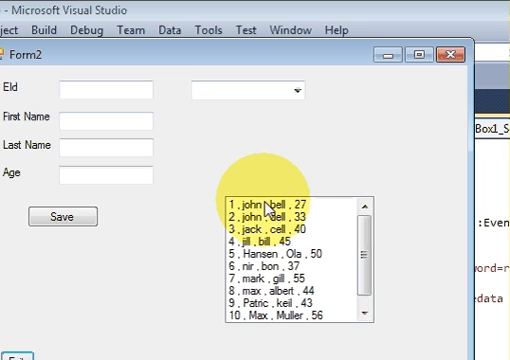
- Select entries like '1 , john , bell , 27' through '9 , Patric , keil , 43' and move Form2 aside
click(266, 208)
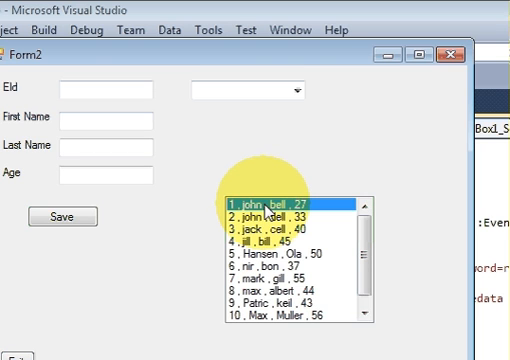
click(242, 252)
click(239, 271)
click(240, 222)
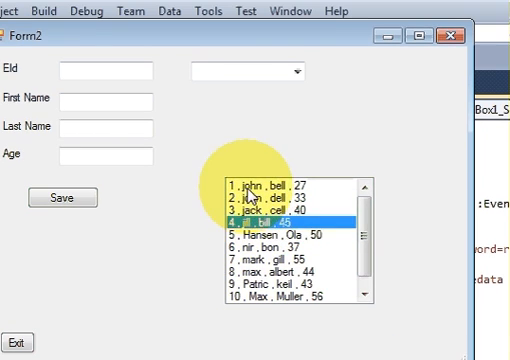
click(247, 186)
click(248, 222)
click(250, 259)
click(250, 284)
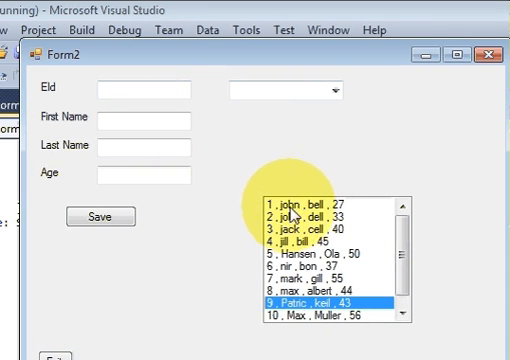
click(290, 205)
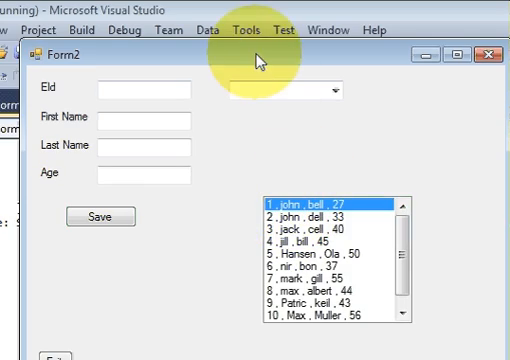
drag(260, 58, 425, 168)
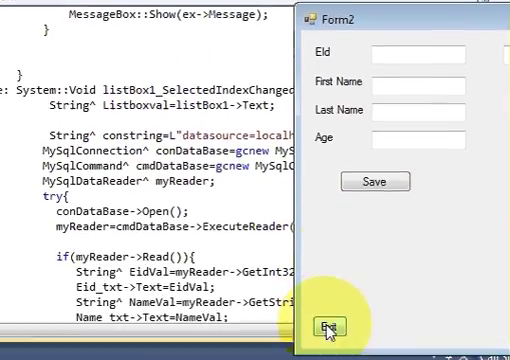
- Exit Form2 and trim the listBox1 Add call down to listBox1->Items->Add(vName);
click(328, 328)
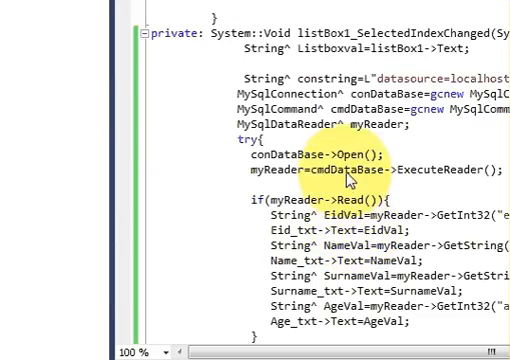
scroll(350, 175, up, 3)
scroll(347, 176, up, 3)
scroll(362, 168, up, 1)
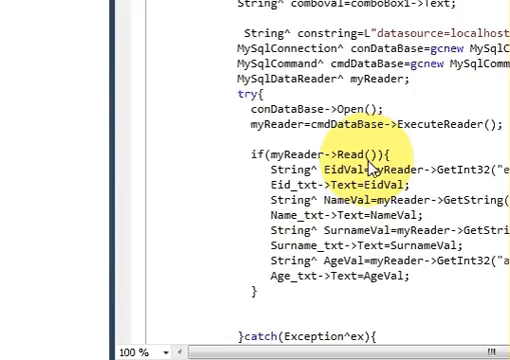
scroll(370, 166, up, 1)
scroll(380, 160, up, 2)
scroll(385, 149, up, 4)
scroll(376, 149, up, 2)
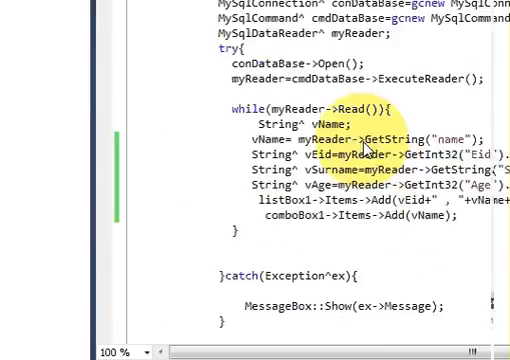
scroll(366, 148, up, 2)
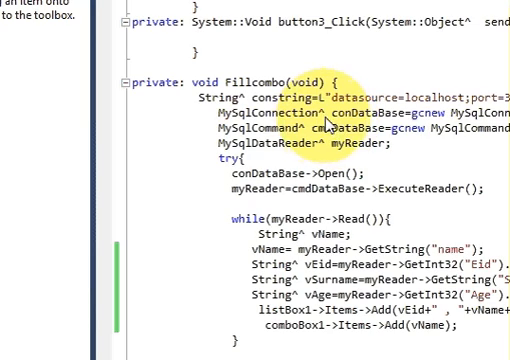
scroll(325, 122, down, 1)
scroll(327, 122, down, 2)
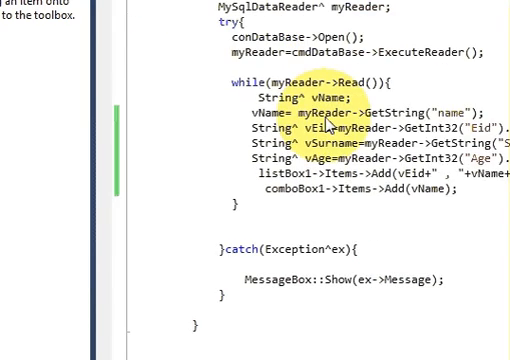
scroll(325, 122, up, 1)
scroll(326, 122, up, 1)
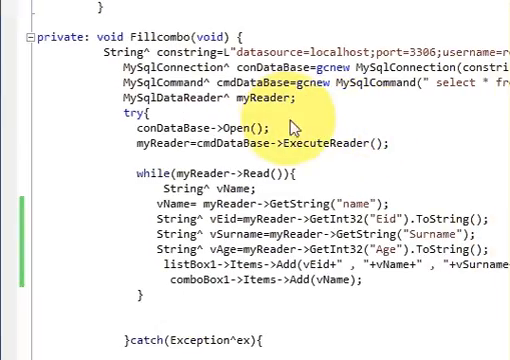
scroll(315, 108, down, 1)
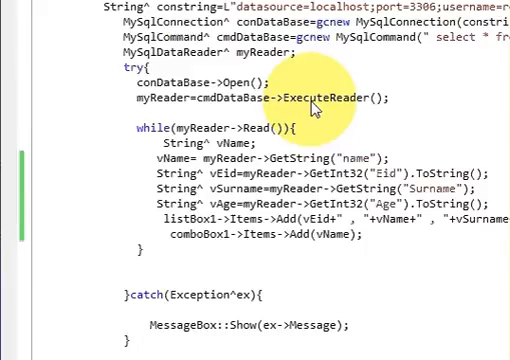
scroll(315, 108, down, 3)
scroll(315, 108, up, 2)
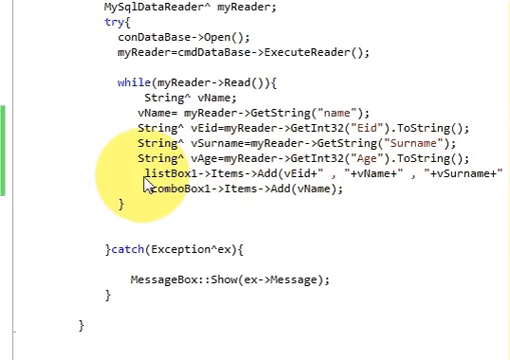
drag(143, 174, 420, 174)
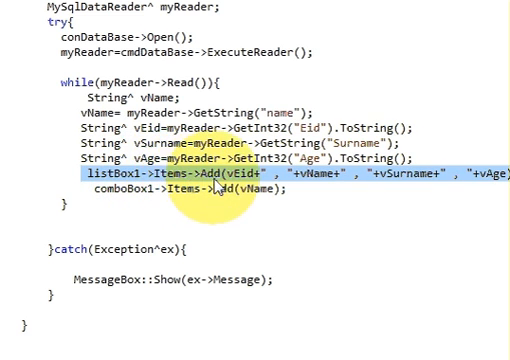
click(212, 177)
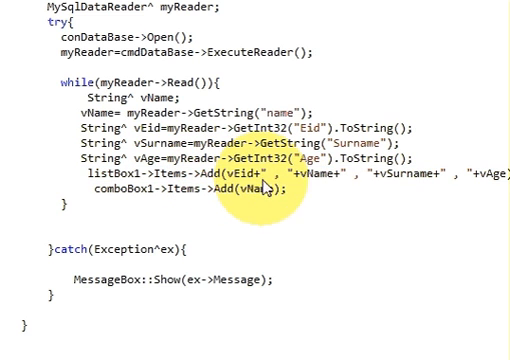
drag(300, 176, 229, 175)
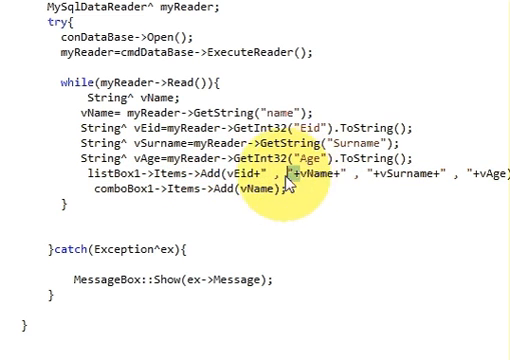
key(Delete)
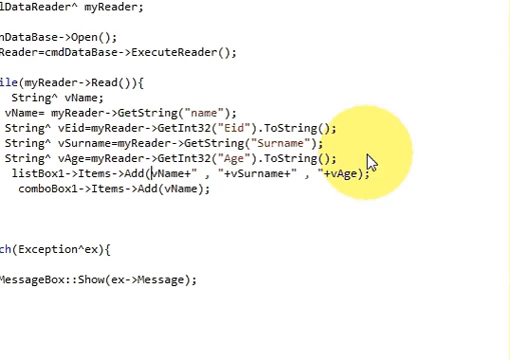
drag(189, 176, 362, 174)
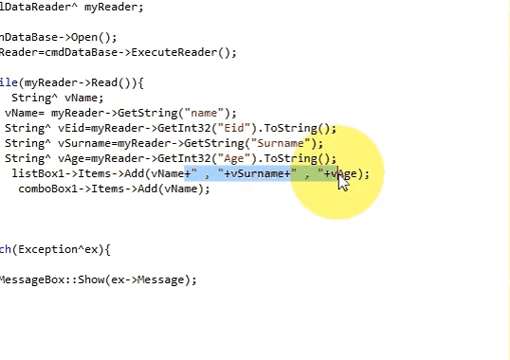
key(Delete)
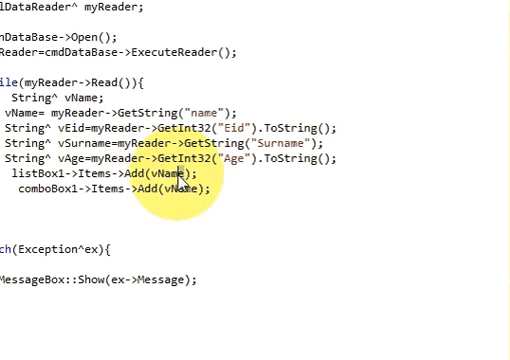
- Check that vName comes from GetString("name") and review the edited listBox1 Add line
drag(182, 175, 152, 176)
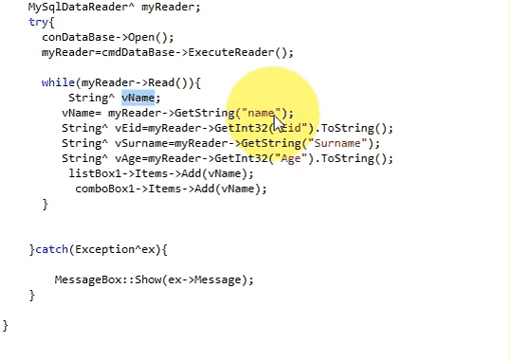
drag(291, 114, 238, 114)
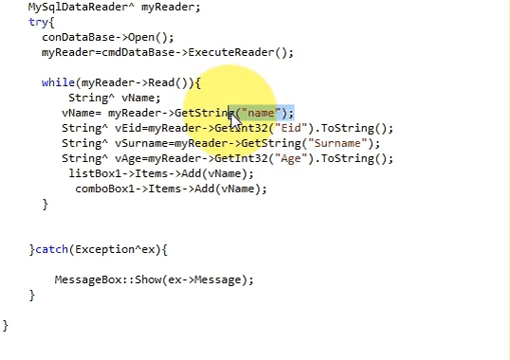
click(140, 117)
double_click(135, 116)
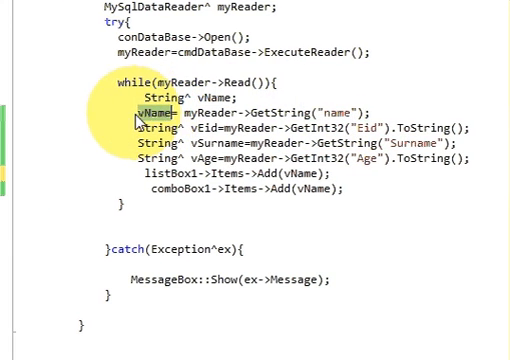
click(305, 173)
drag(332, 175, 145, 175)
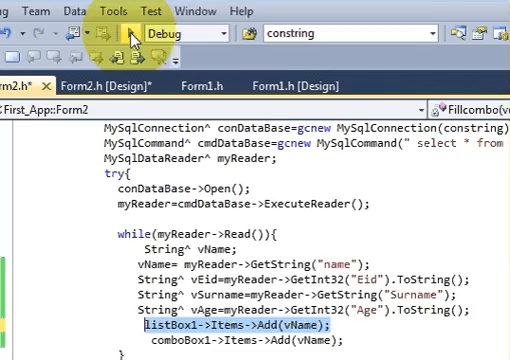
- Rebuild, log in with username and password, dismiss the success message and move Form2 over the editor
click(131, 56)
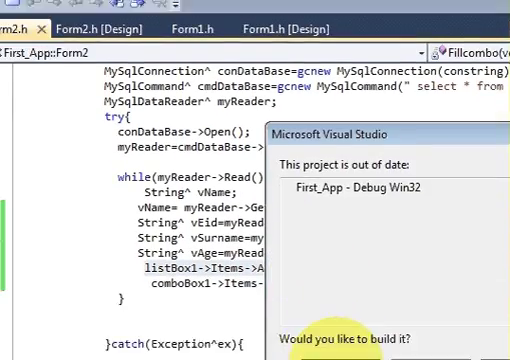
click(330, 355)
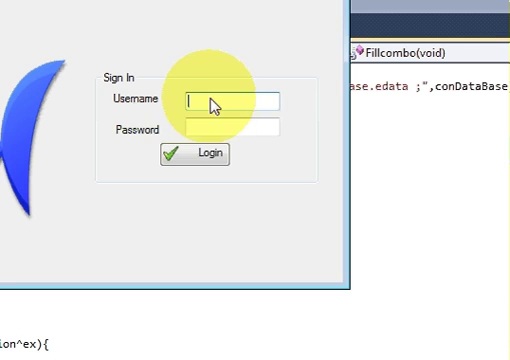
text(2)
click(212, 128)
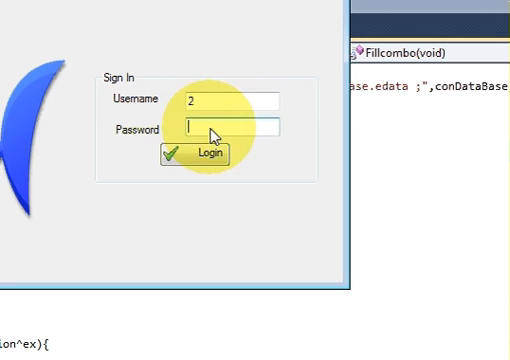
text($)
click(201, 154)
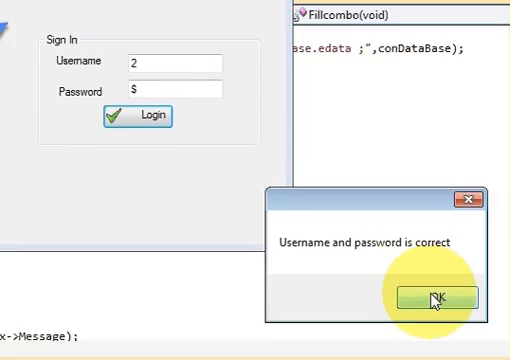
click(494, 335)
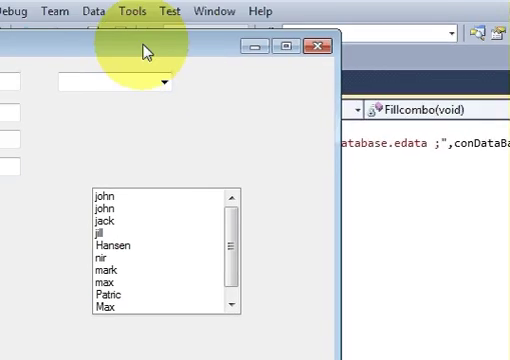
drag(145, 52, 440, 72)
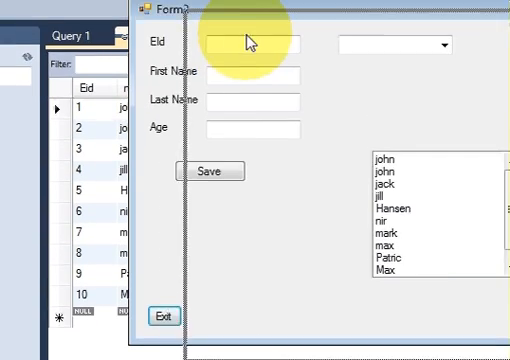
- Reposition Form2 and load Patric's and Max's records by selecting their names
drag(248, 42, 249, 43)
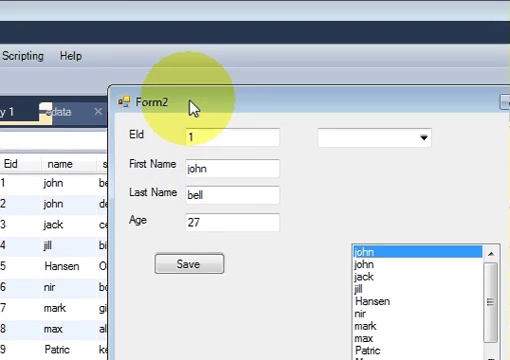
mouse_move(192, 104)
mouse_down()
mouse_move(248, 171)
mouse_move(270, 156)
mouse_move(337, 165)
mouse_up()
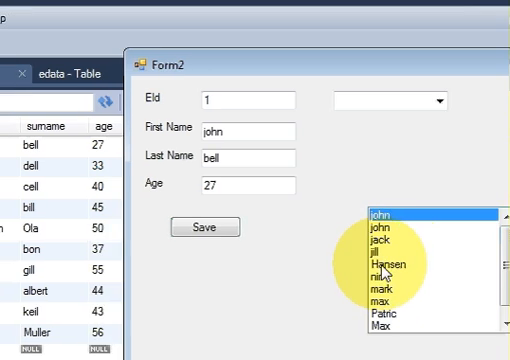
click(385, 265)
click(366, 250)
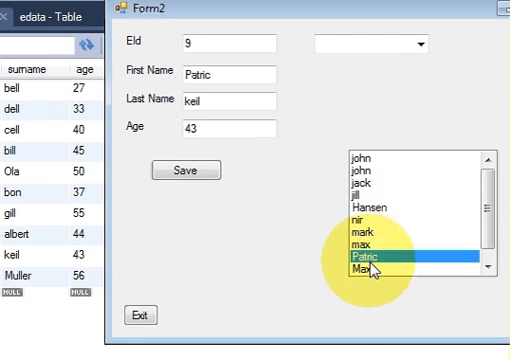
click(370, 268)
scroll(379, 211, down, 1)
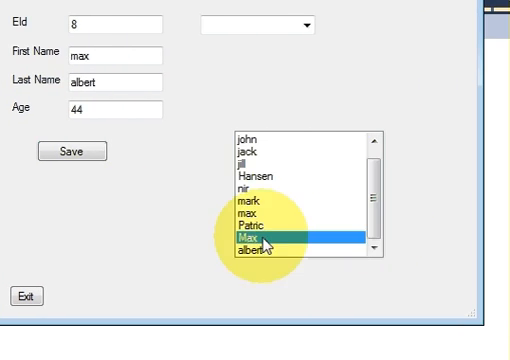
- Select Hansen, max, nir and other names to confirm EId, names and Age fill, ending on nir bon
click(260, 250)
click(252, 225)
click(248, 200)
click(245, 177)
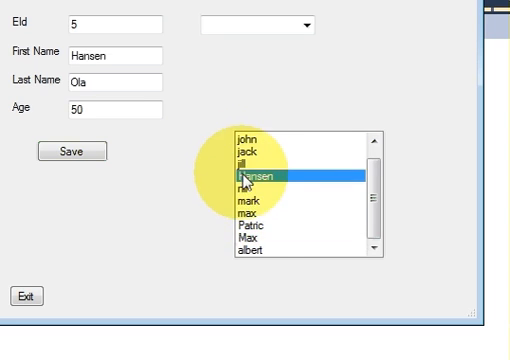
click(248, 200)
click(250, 238)
click(250, 250)
click(248, 213)
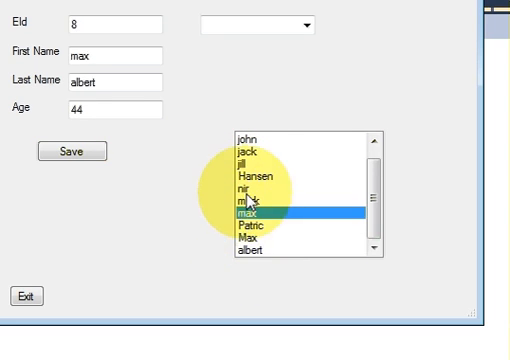
click(245, 188)
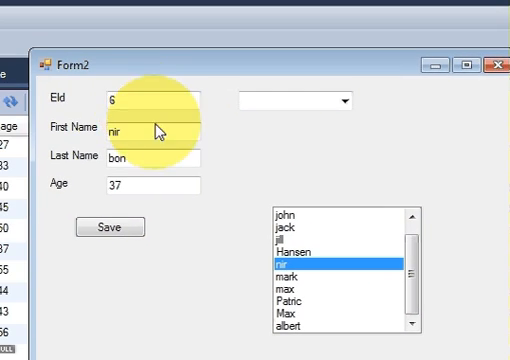